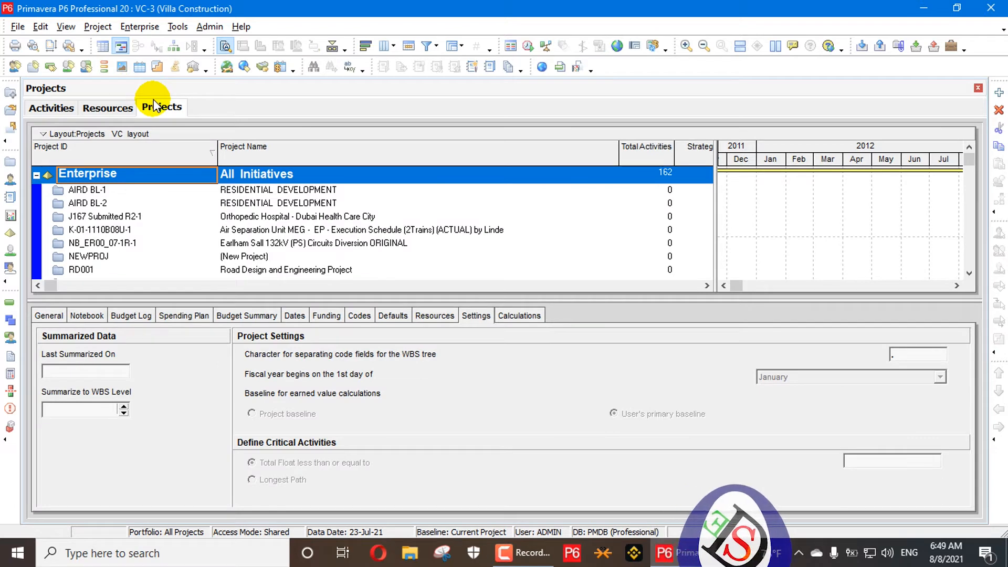
Open the Calculations settings of the VC-3 project.
left_click(519, 316)
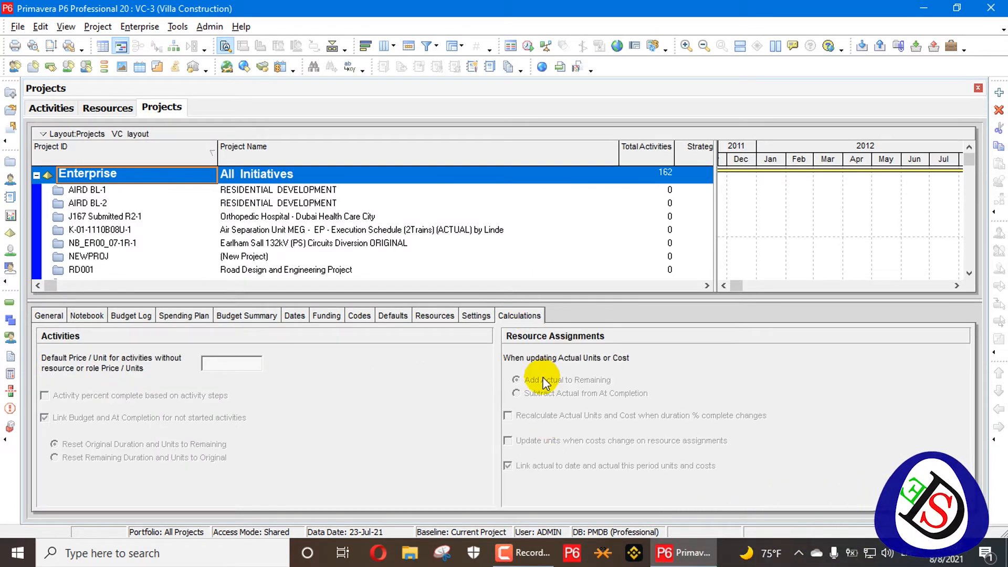
left_click(136, 270)
scroll(131, 265, "down", 1)
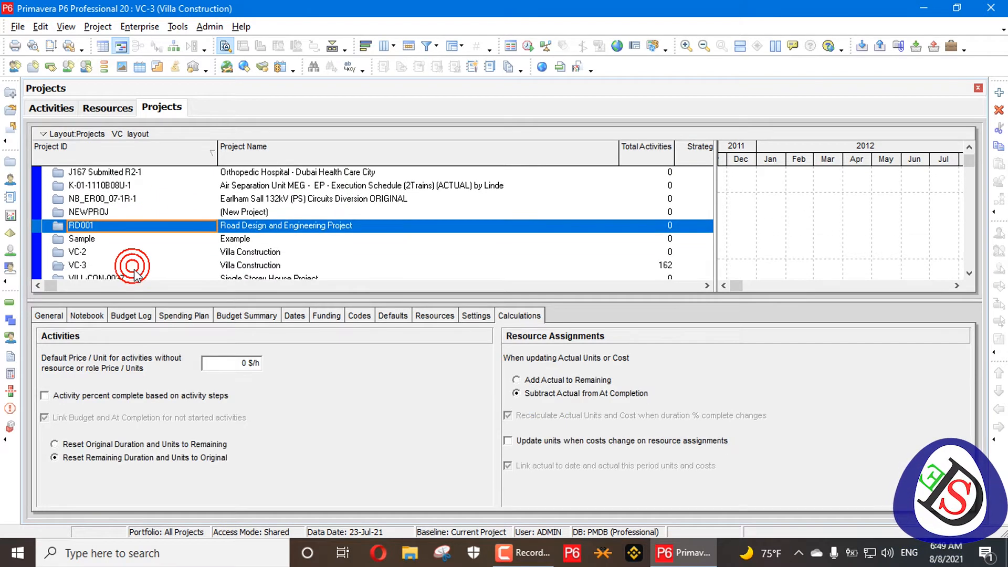
left_click(128, 264)
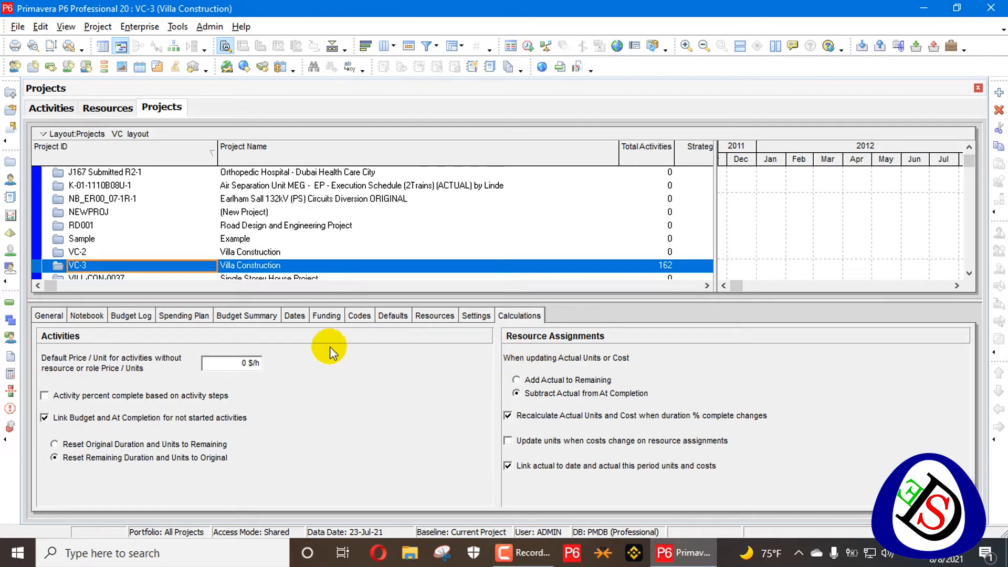
Turn off Calculate costs from units for the Civil Work team assignment on activity A1070.
left_click(107, 108)
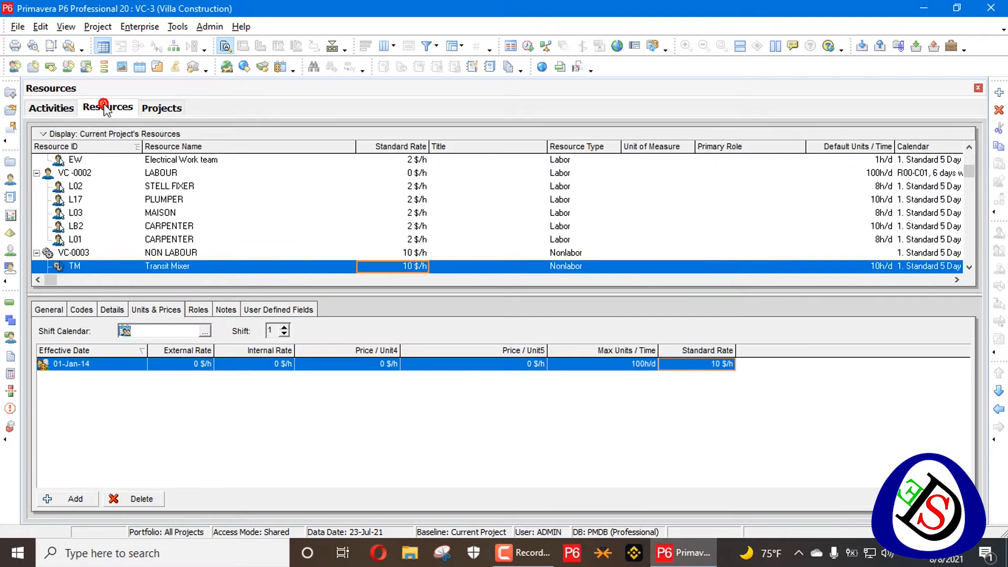
left_click(52, 108)
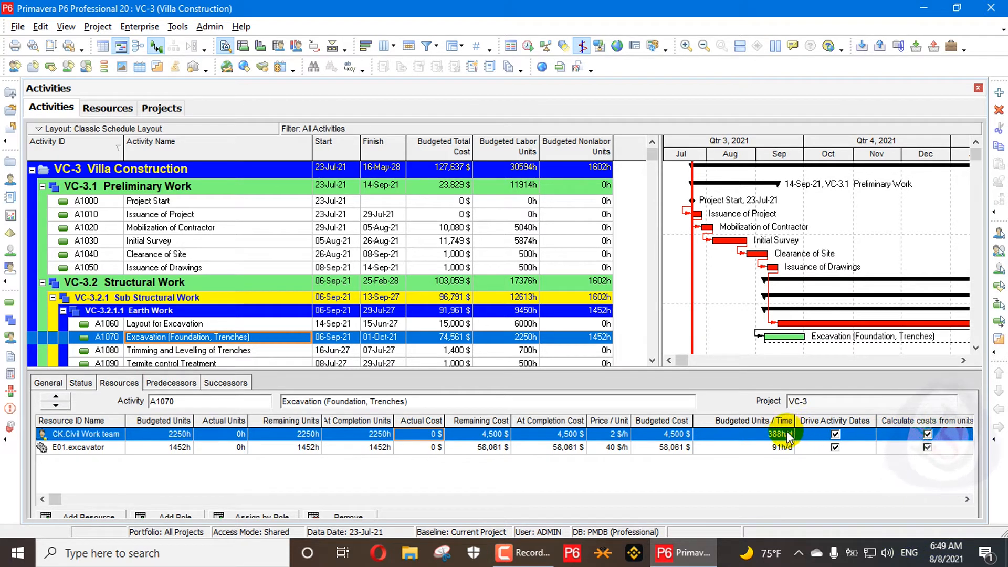
left_click(927, 433)
left_click(927, 435)
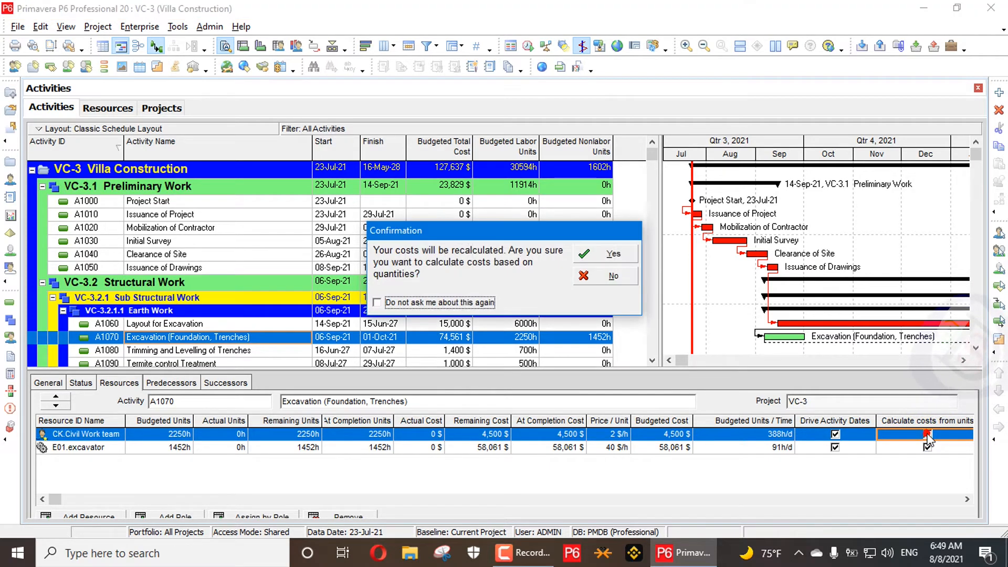
left_click(621, 257)
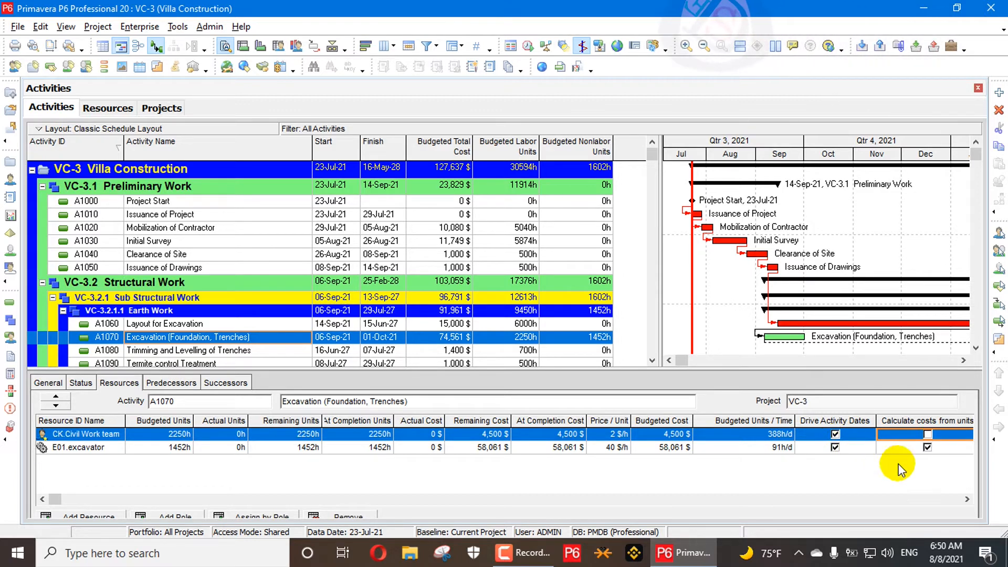
Turn Calculate costs from units back on for the Civil Work team assignment, accepting the cost recalculation.
left_click(925, 435)
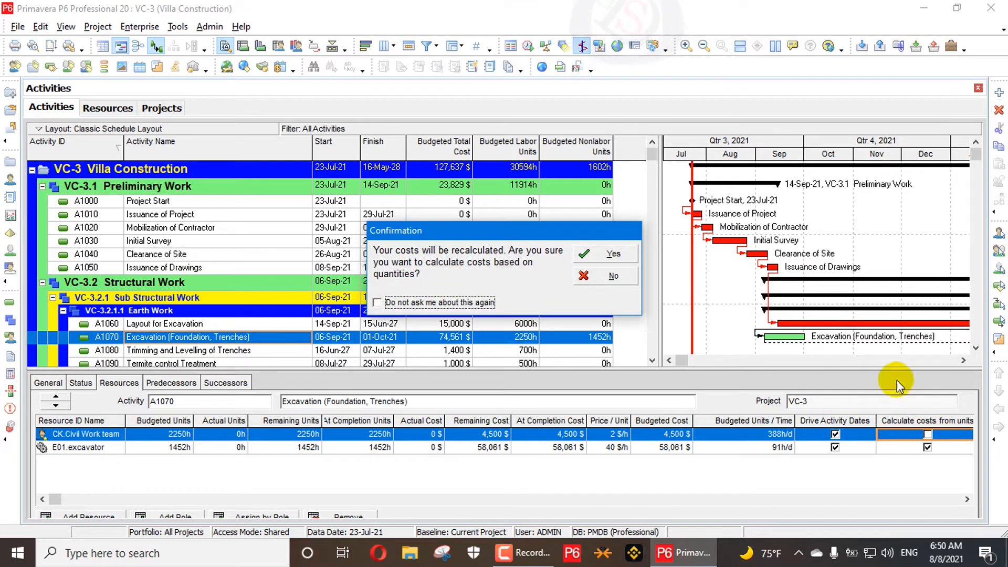
left_click(630, 254)
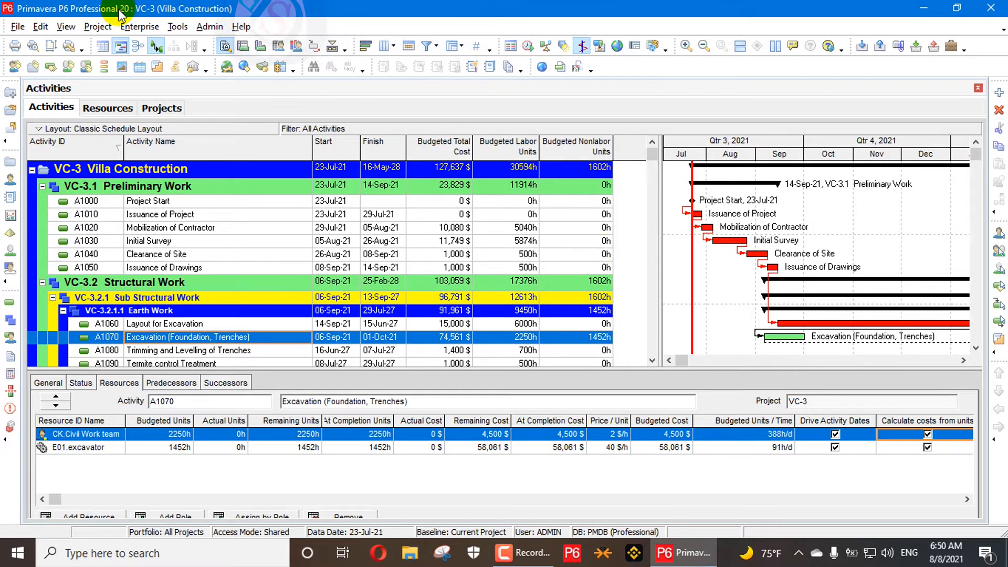
Set the VC-3 project to add actual units to remaining when updating resource assignment actuals.
left_click(153, 108)
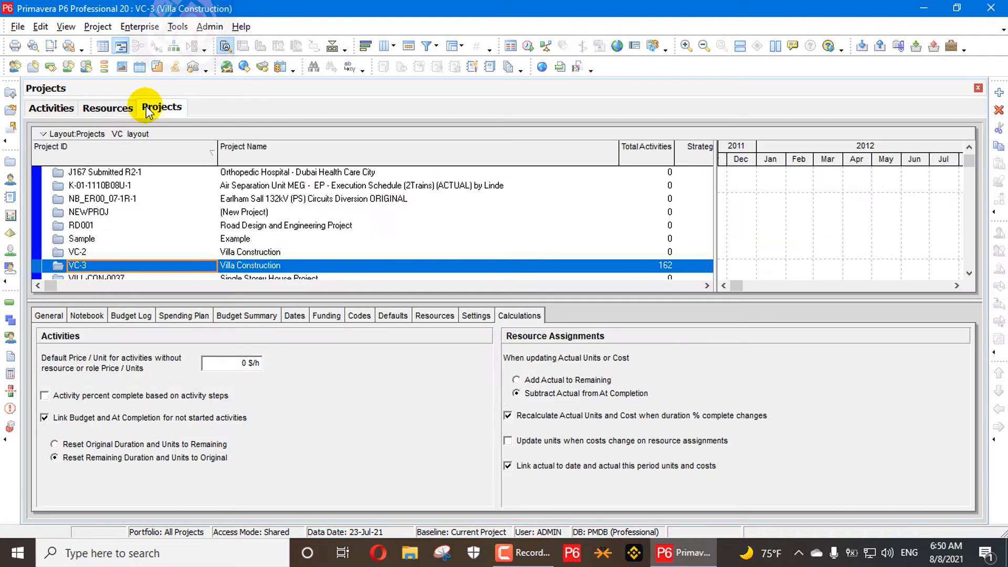
scroll(252, 250, "down", 1)
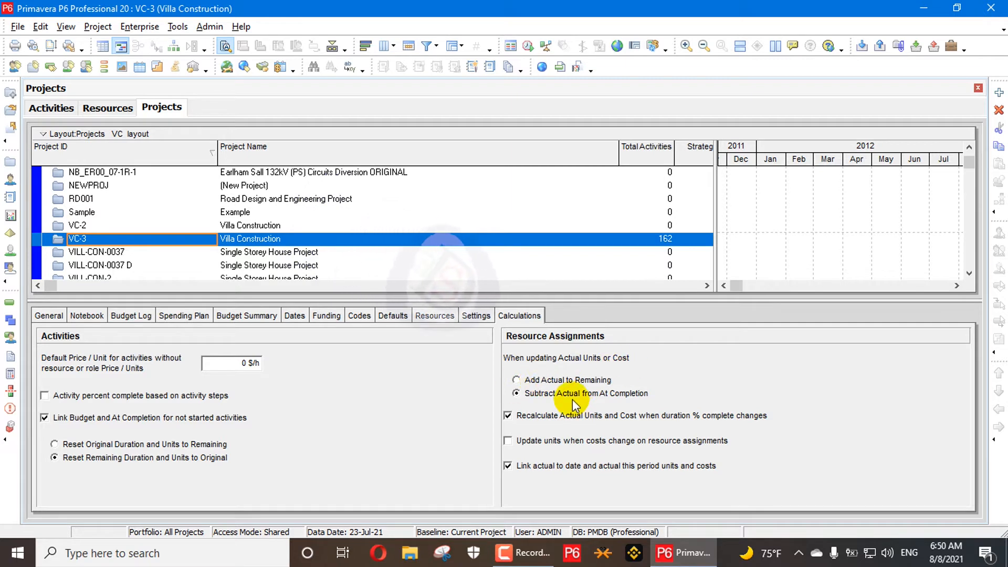
left_click(532, 381)
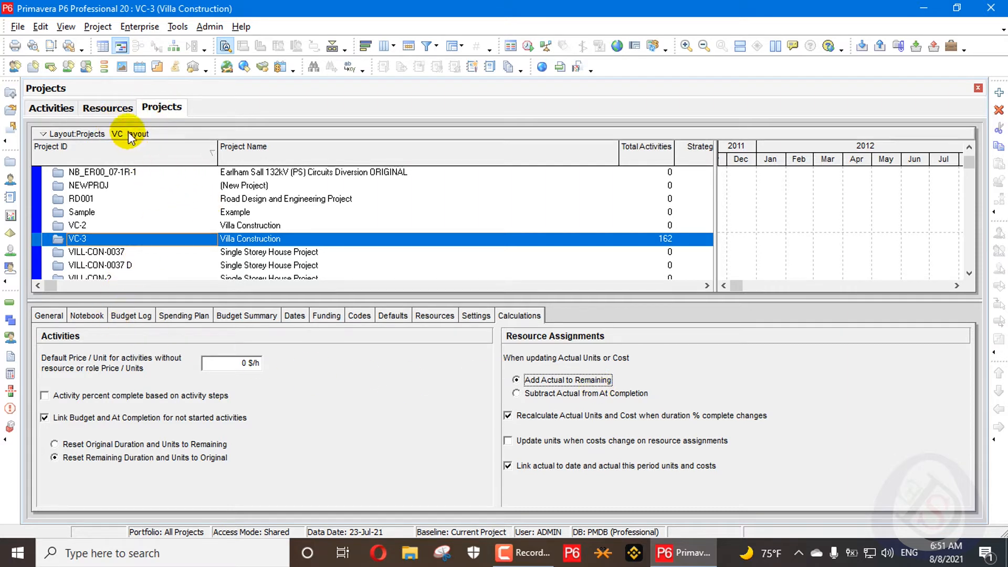
Mark activity A1070 Excavation (Foundation, Trenches) as started.
left_click(51, 108)
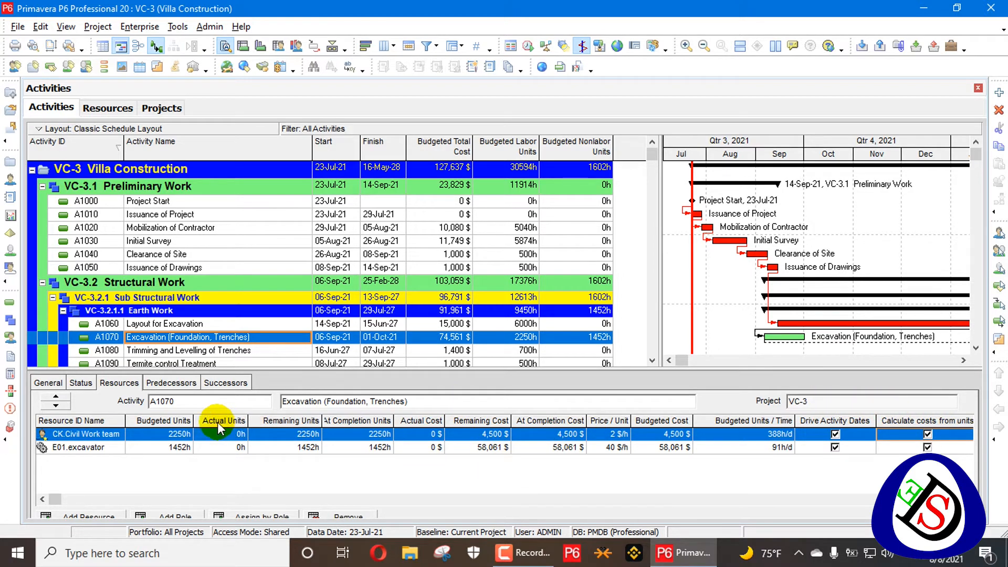
left_click(77, 383)
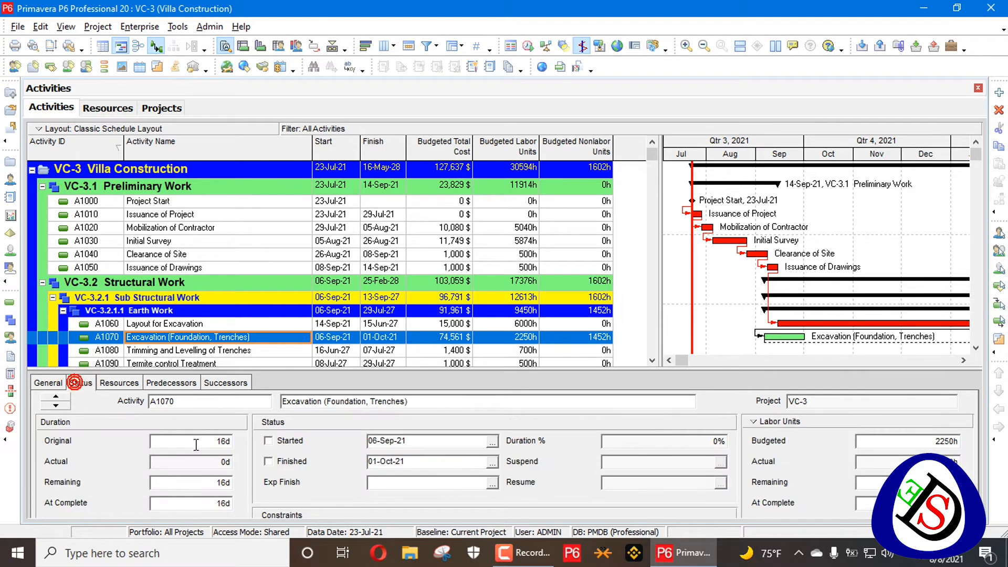
left_click(290, 444)
left_click(119, 384)
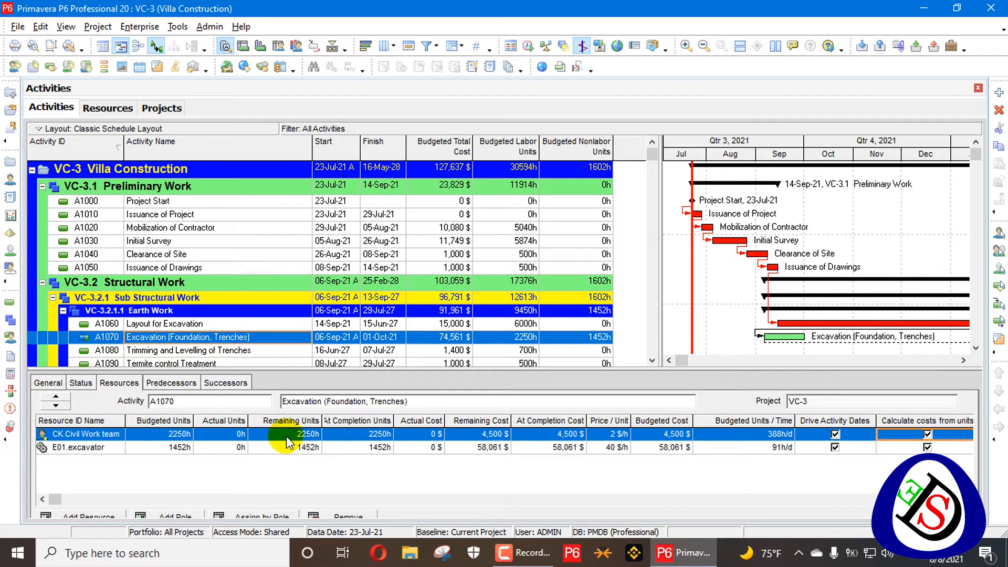
Enter 3000 h of actual units for the Civil Work team assignment on activity A1070.
left_click(227, 434)
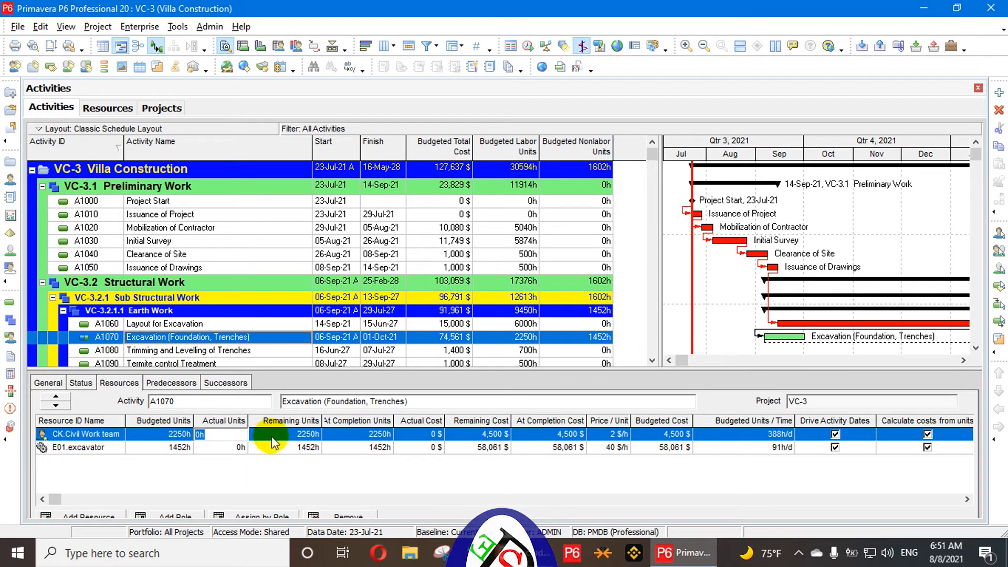
left_click_drag(393, 421, 415, 420)
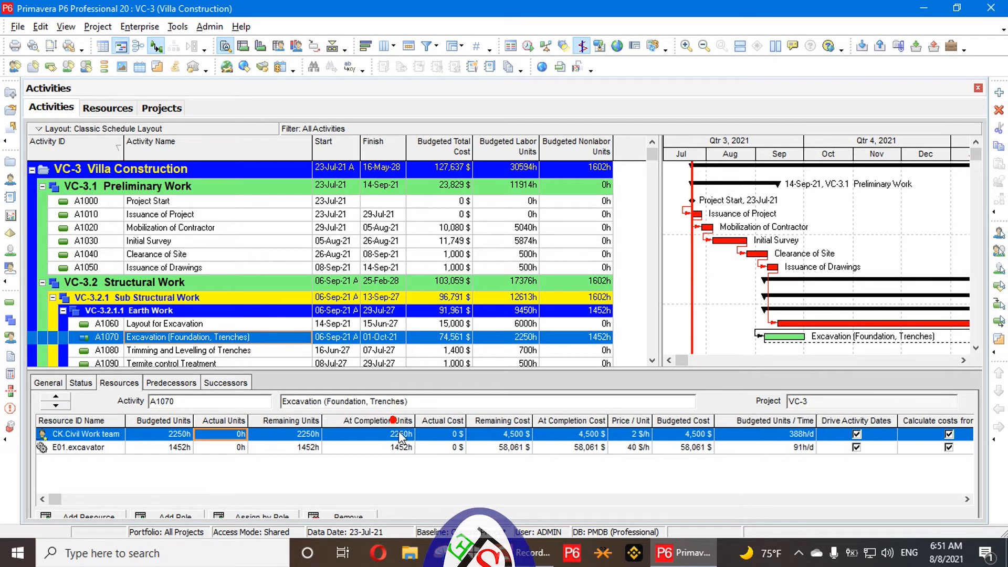
left_click(221, 434)
type("15")
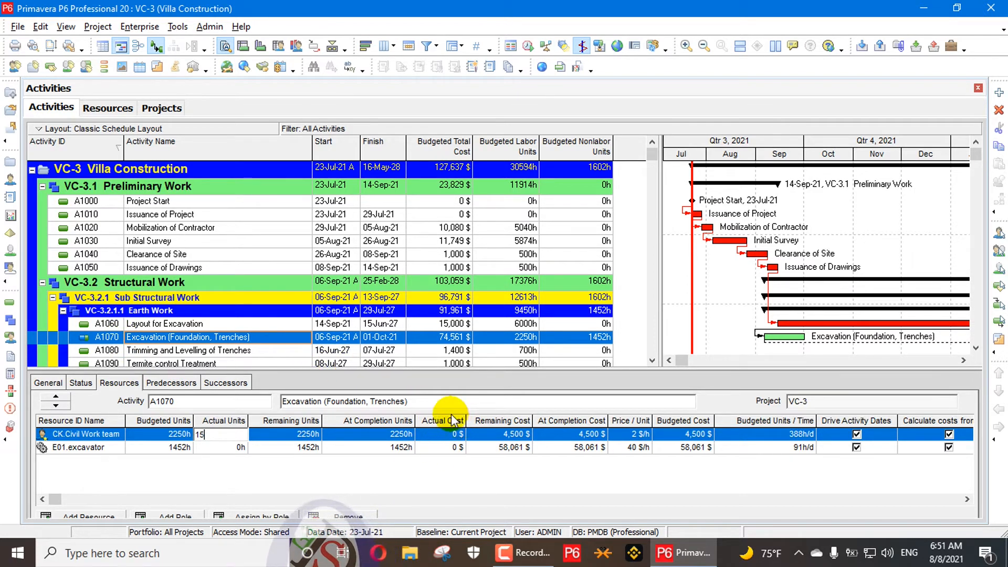
key("Return")
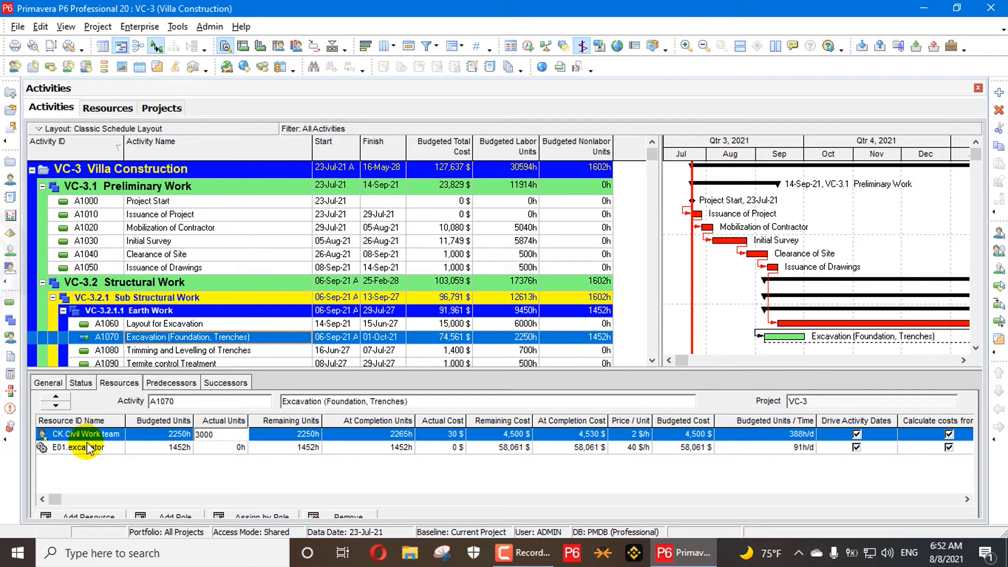
key("Return")
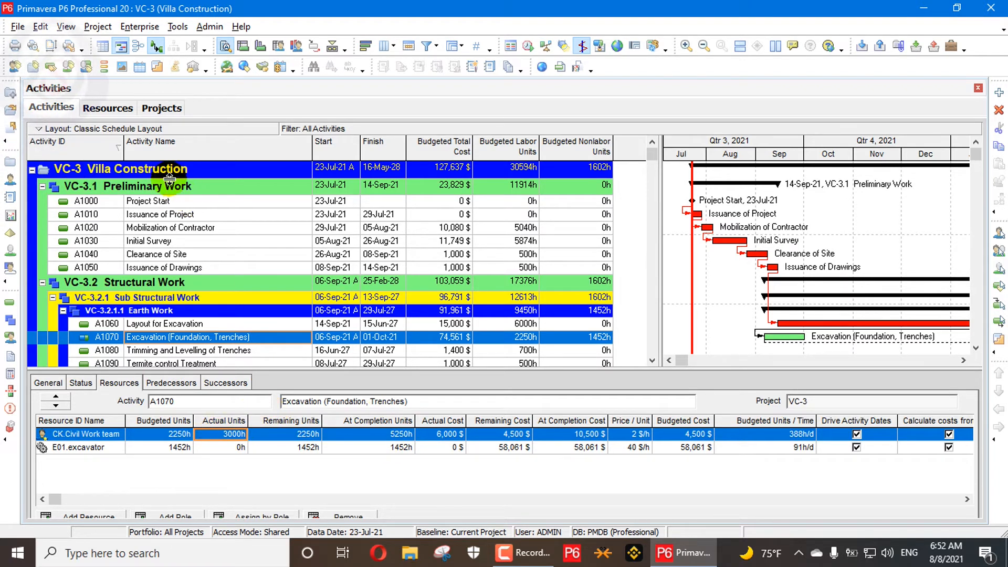
Set the Civil Work team assignment's remaining units to 1600 h.
left_click(161, 108)
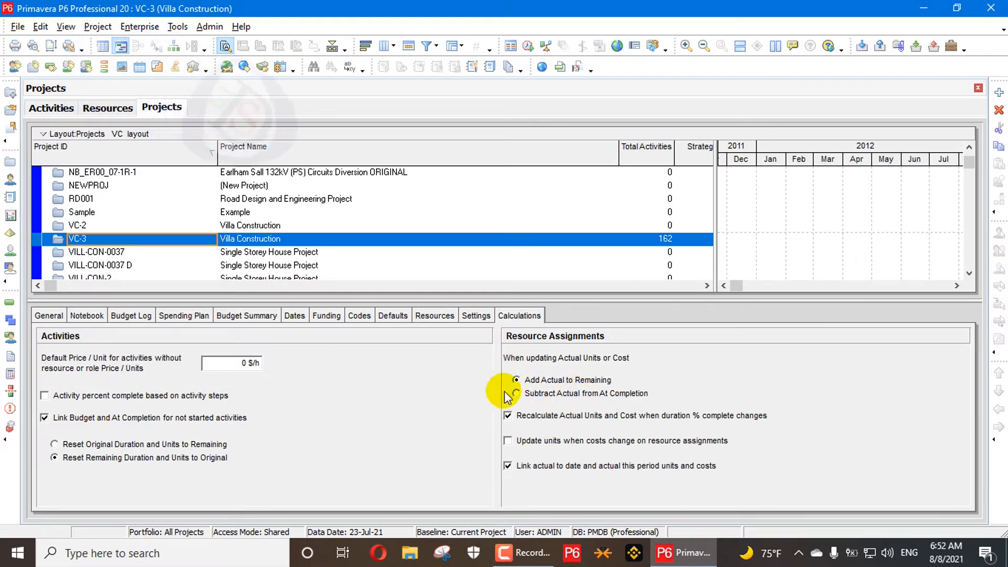
left_click(59, 113)
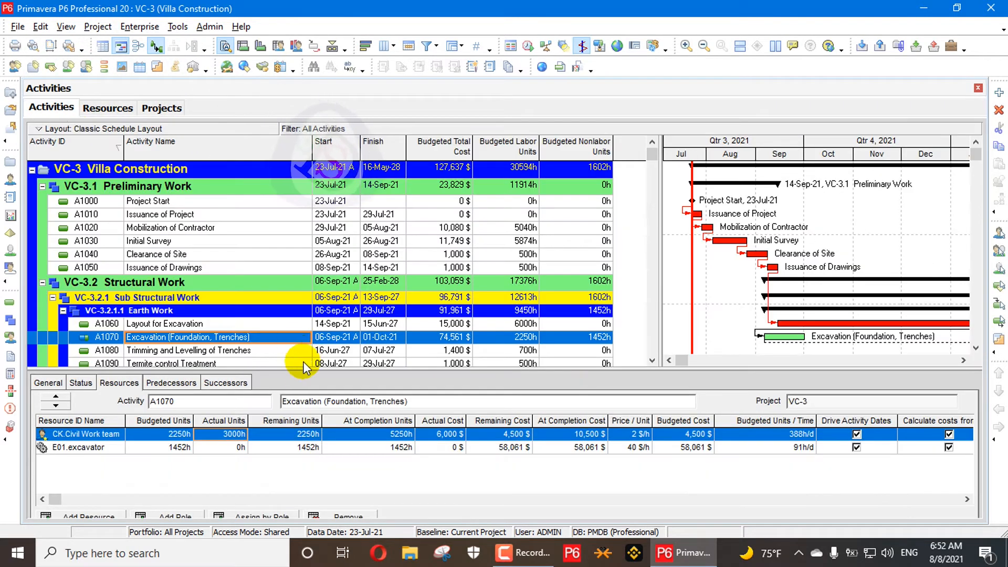
left_click(303, 435)
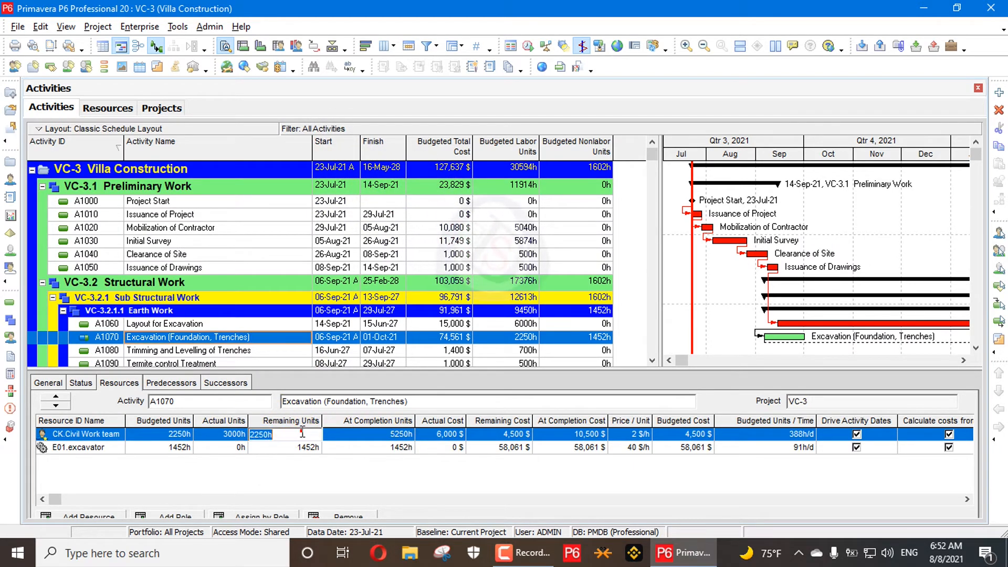
type("1600")
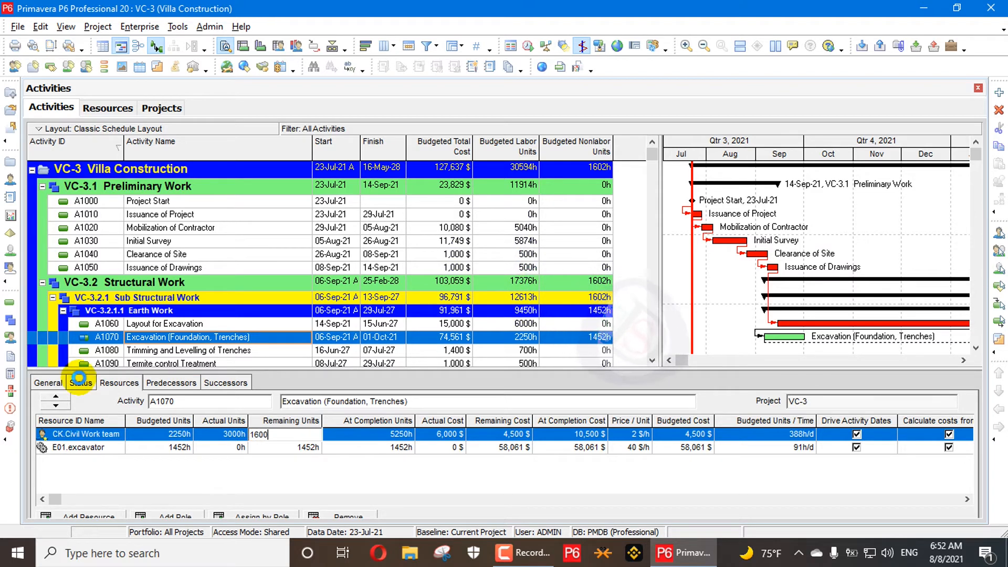
key("Return")
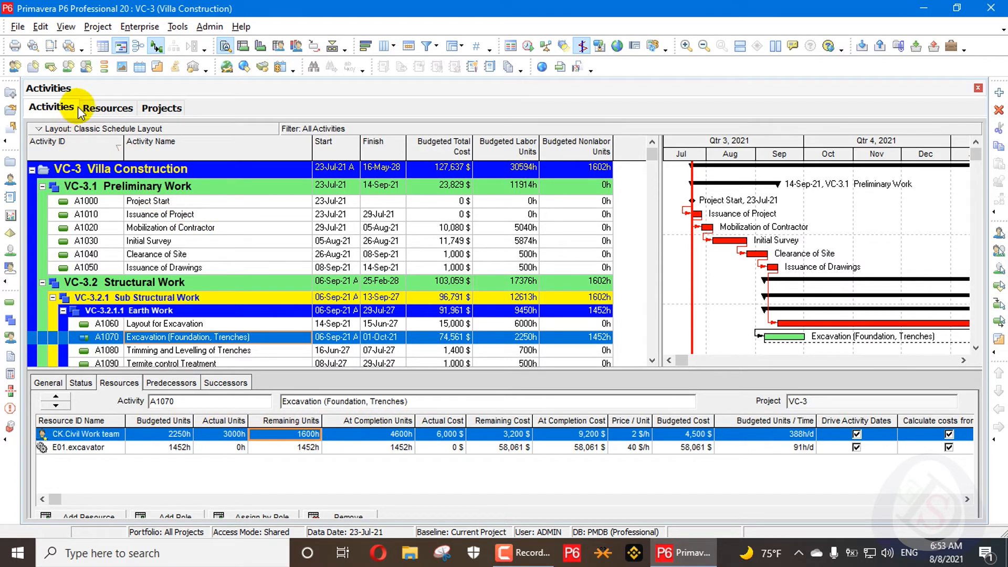
Review the project calculation settings and activity A1070's general, status and resource details.
left_click(152, 108)
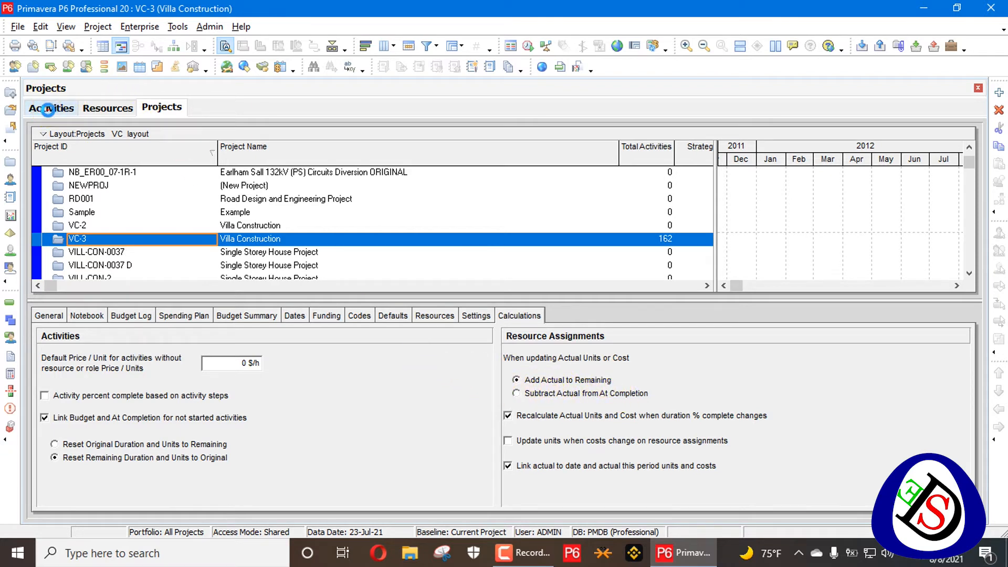
left_click(48, 109)
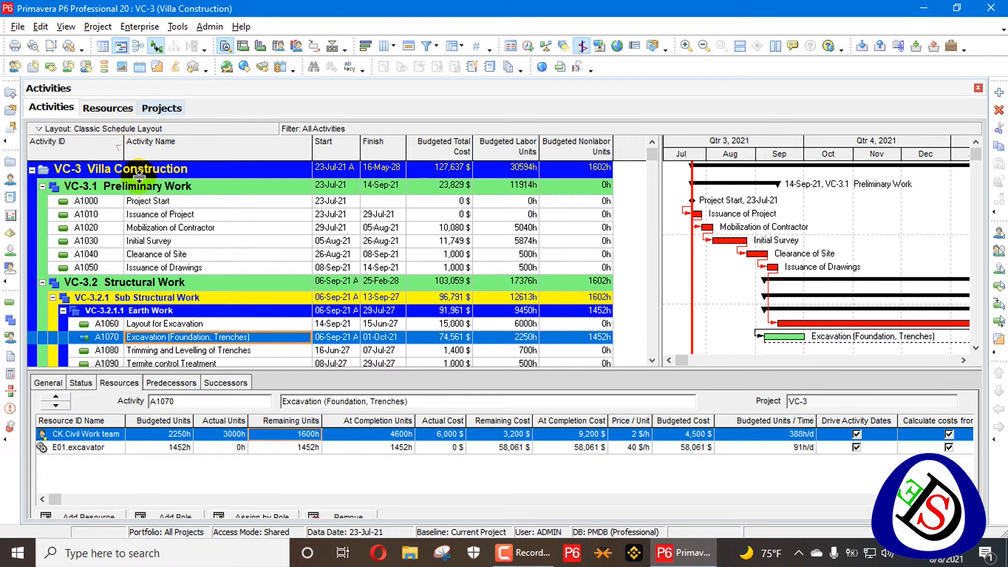
left_click(56, 387)
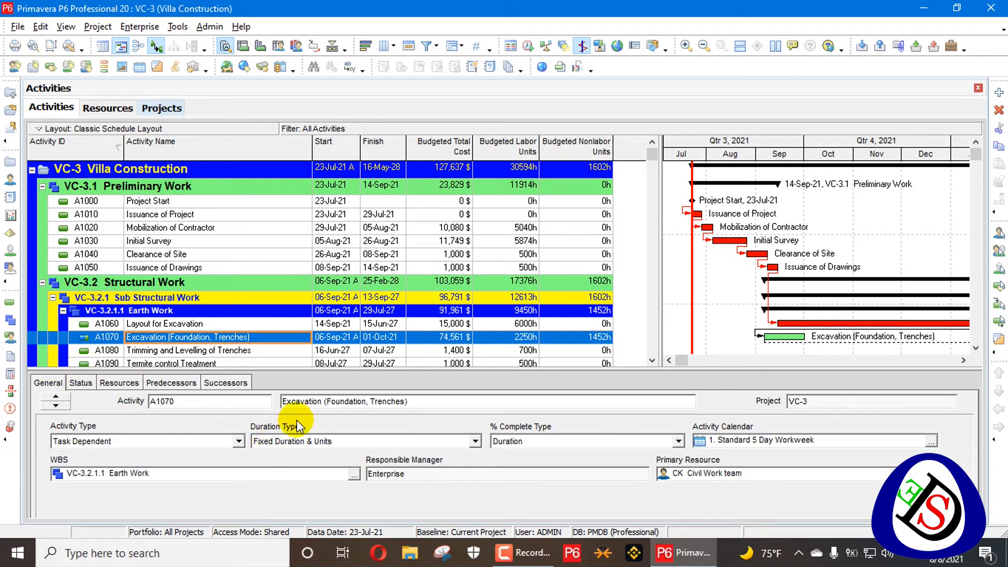
left_click(81, 382)
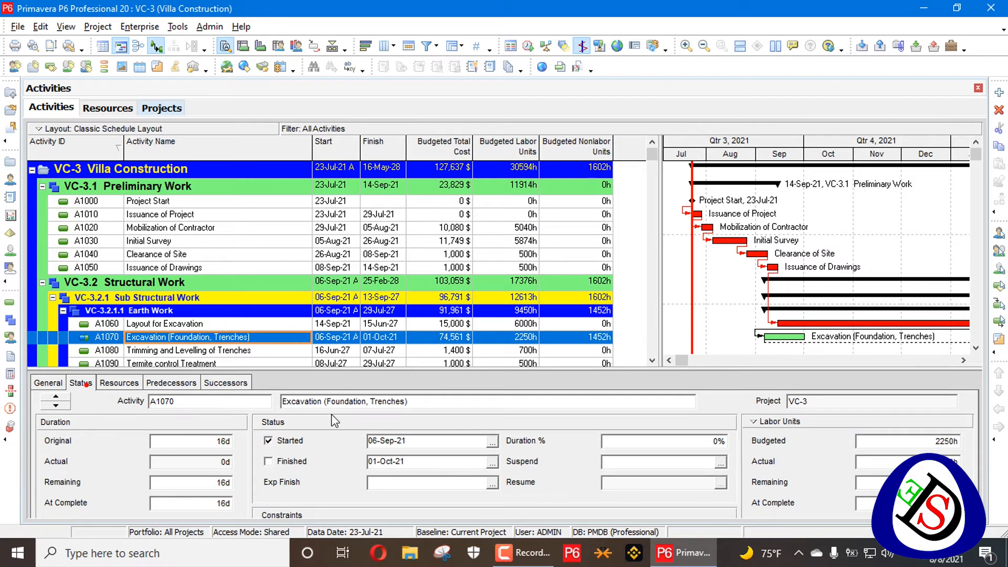
left_click(125, 383)
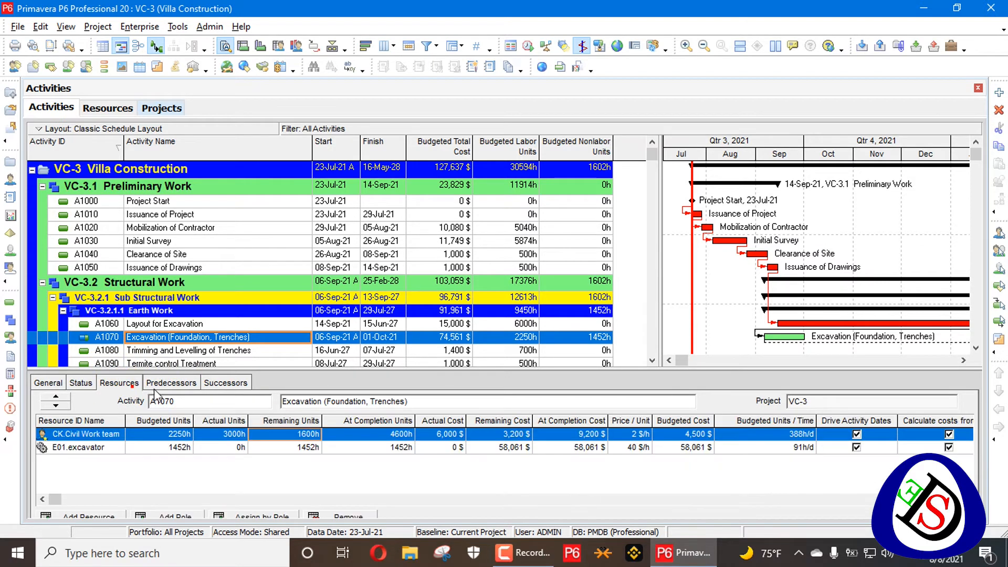
Clear the Civil Work team's actual units and set activity A1070 back to not started.
left_click(238, 433)
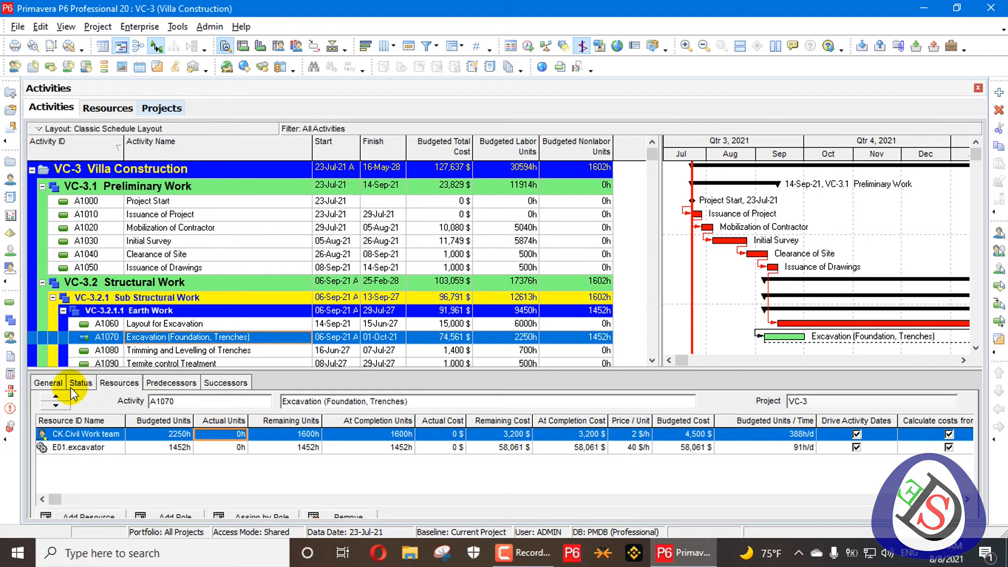
left_click(48, 383)
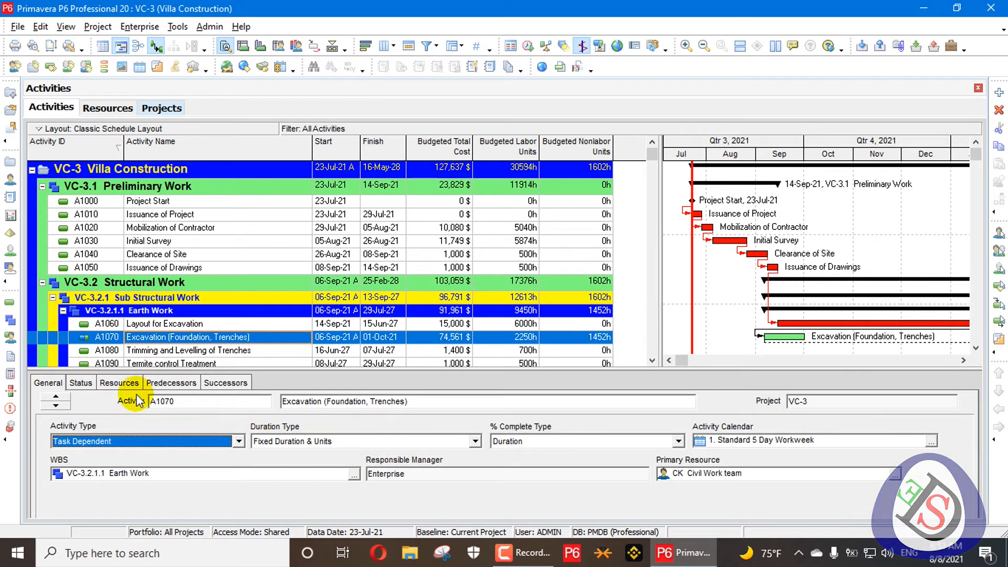
left_click(89, 382)
left_click(307, 449)
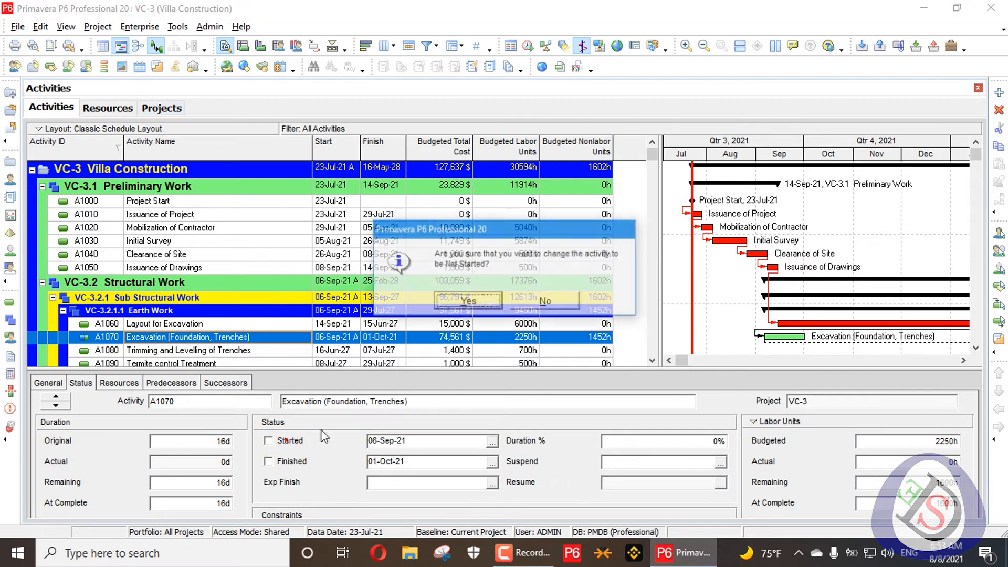
left_click(449, 316)
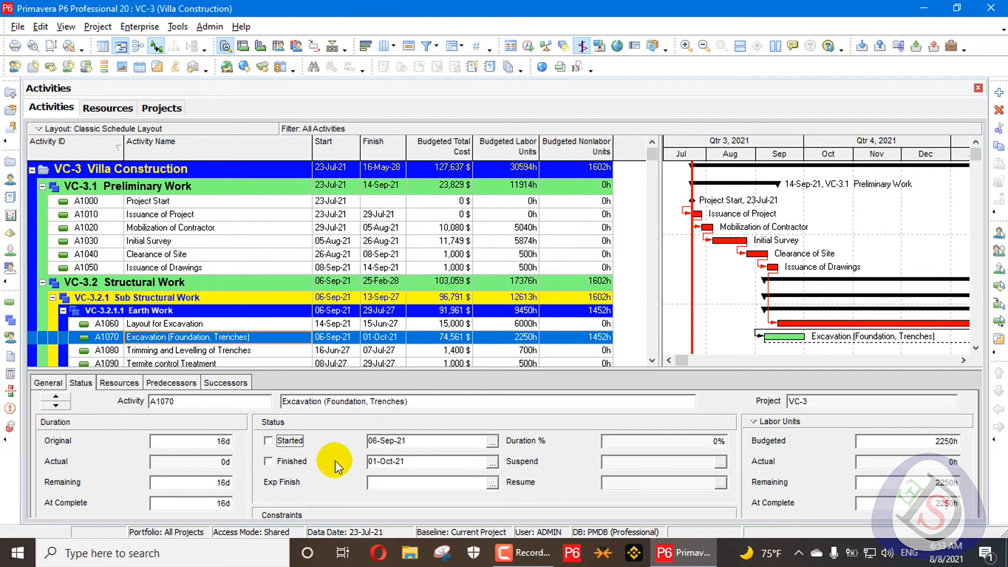
left_click(111, 384)
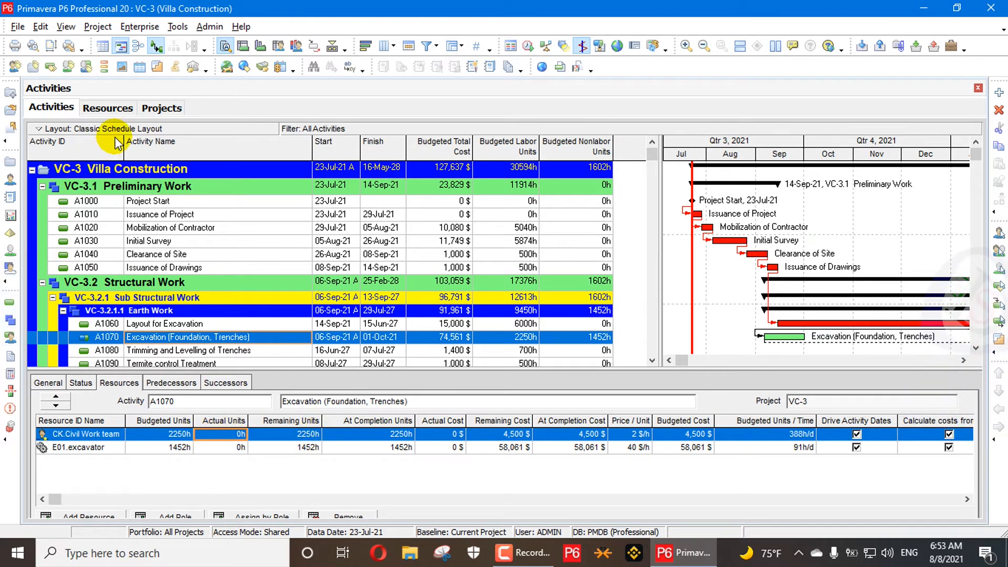
Set the VC-3 project to subtract actual from at completion when updating actual units or cost on resource assignments.
left_click(161, 107)
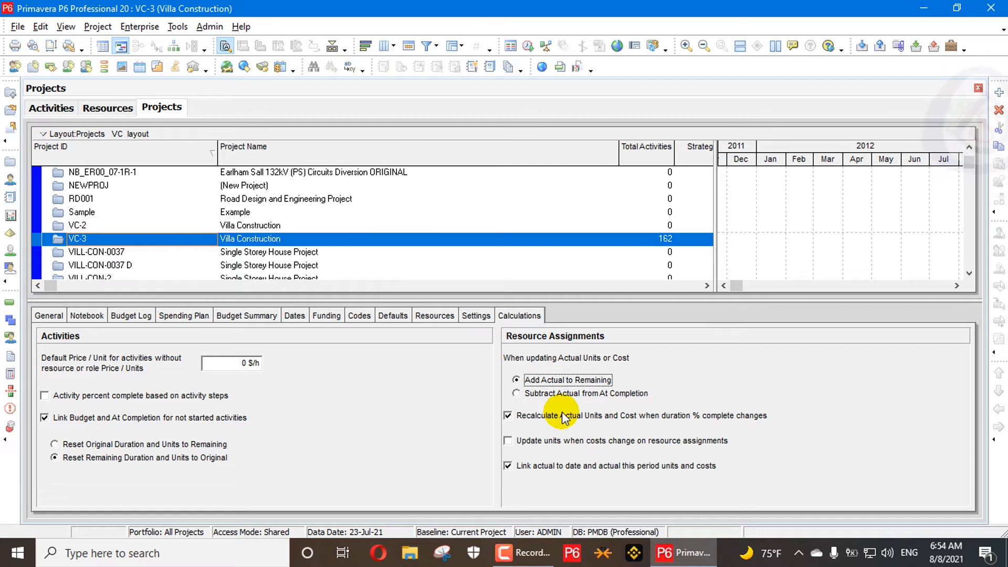
left_click(589, 394)
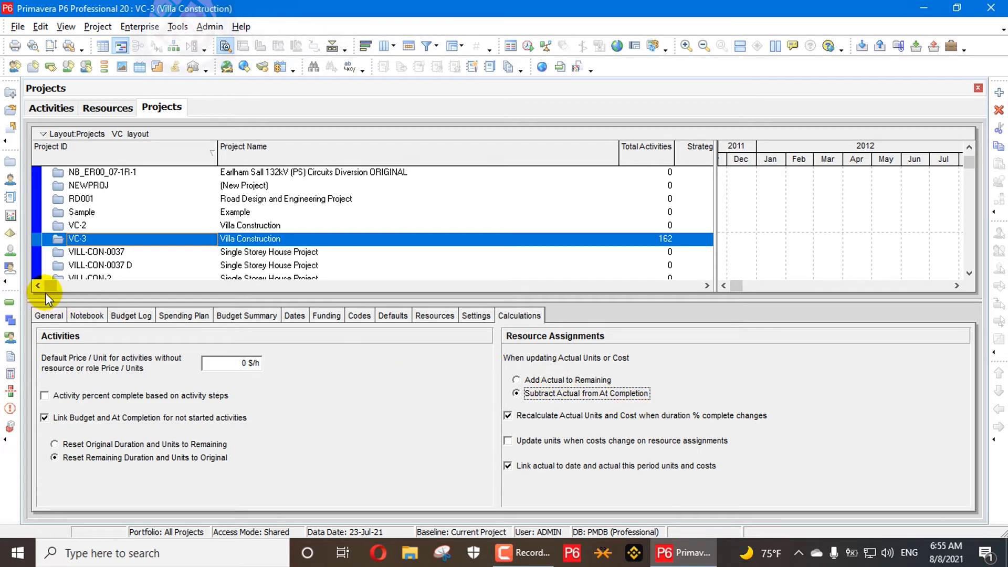
Turn off Calculate costs from units for the Civil Work team assignment on activity A1070.
left_click(65, 108)
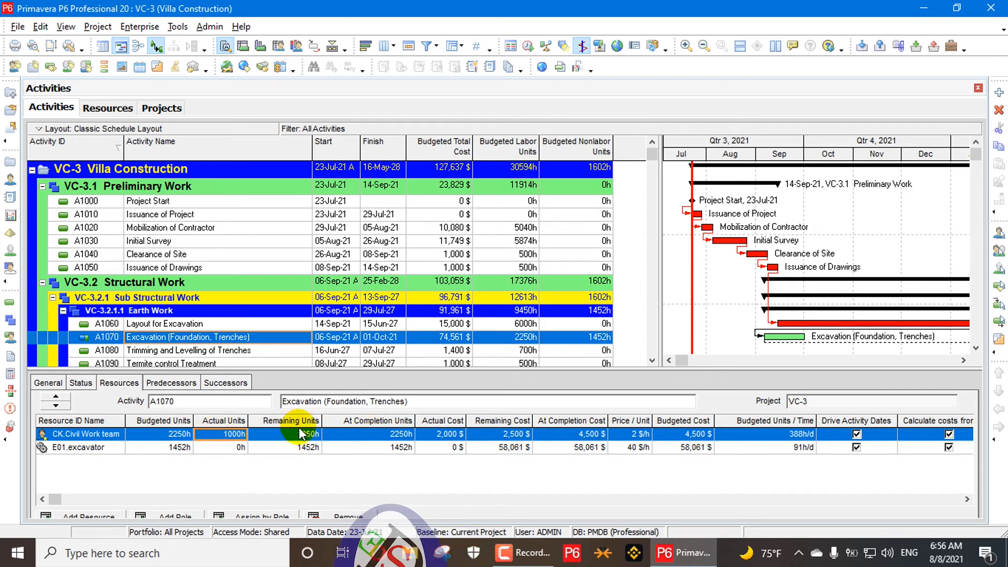
left_click(939, 434)
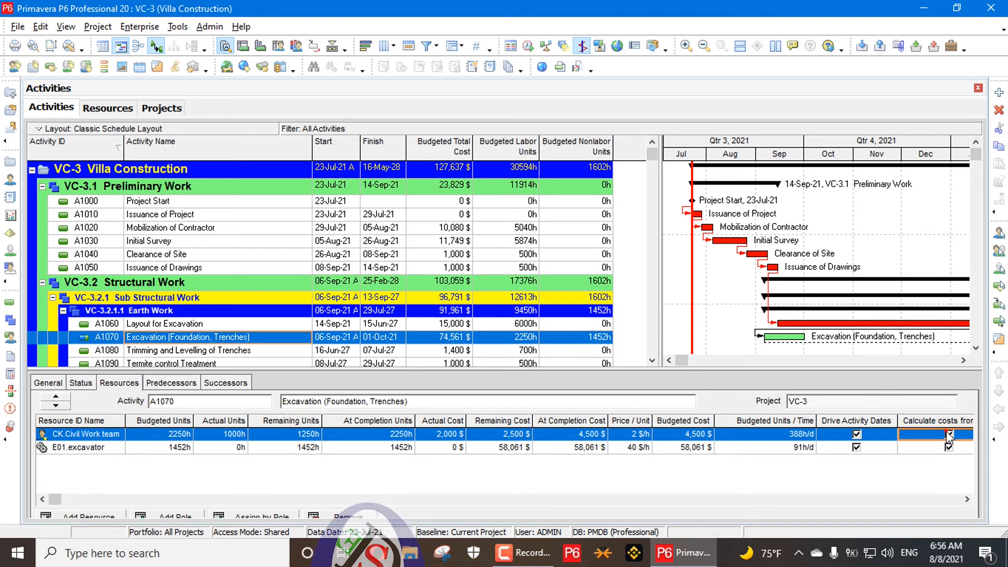
left_click(948, 433)
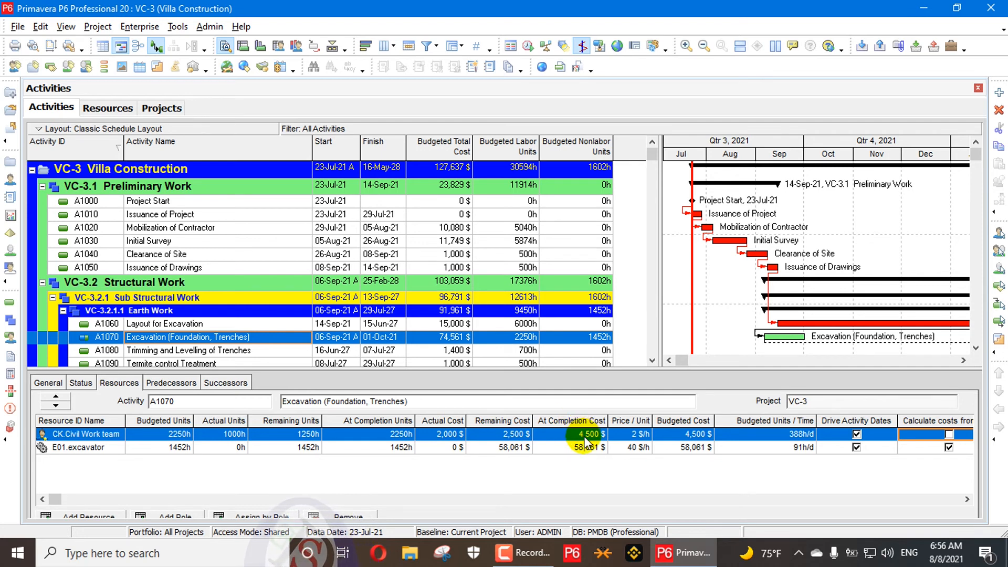
Set the Civil Work team assignment's actual cost to 3,000 $.
left_click(454, 433)
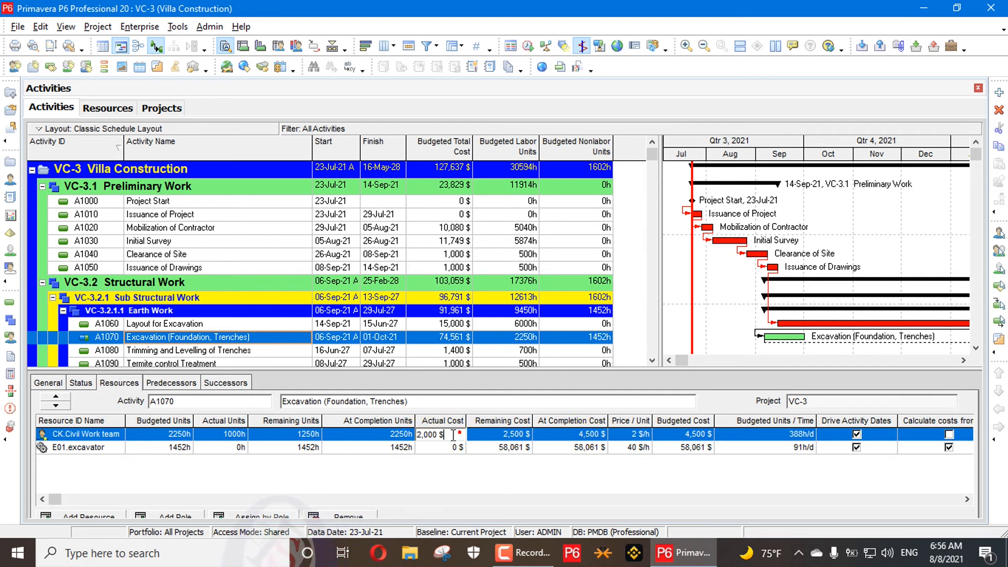
double_click(453, 434)
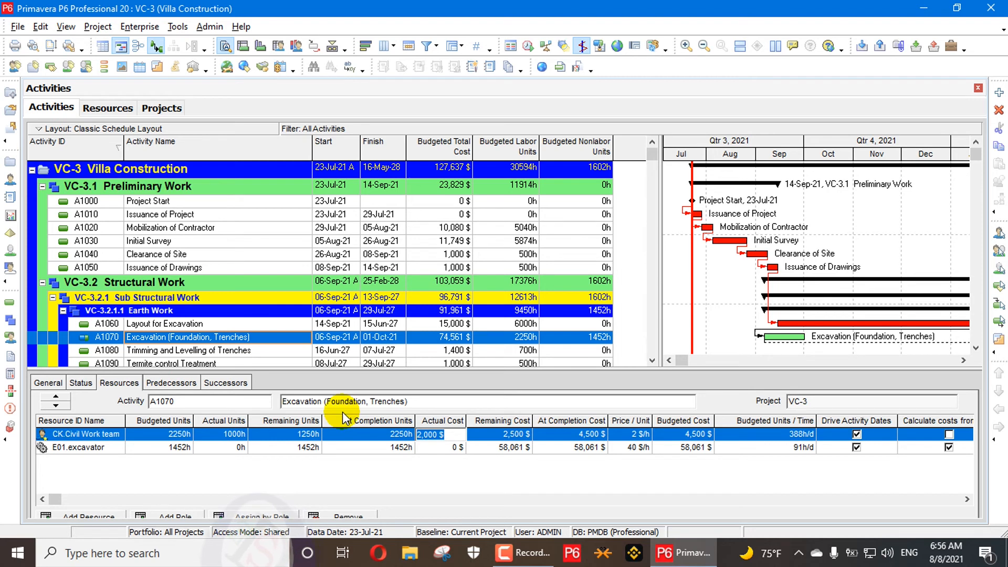
type("3000")
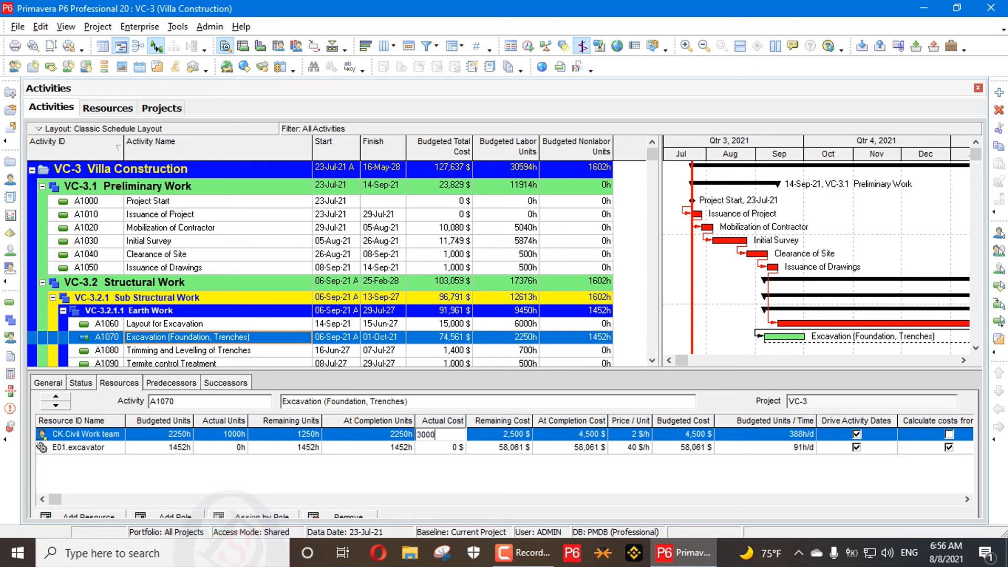
key("Return")
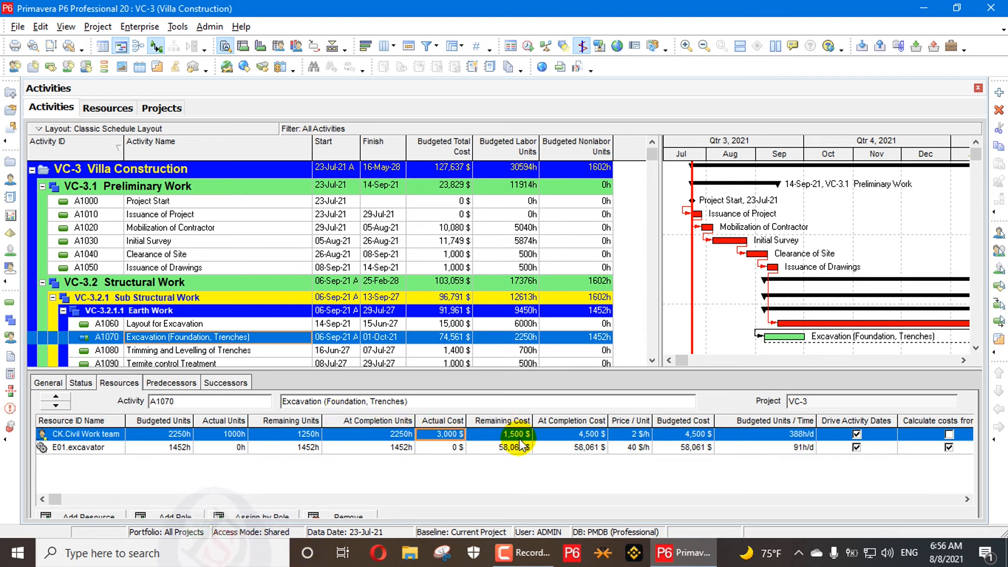
Turn Calculate costs from units back on for the Civil Work team assignment.
left_click(949, 435)
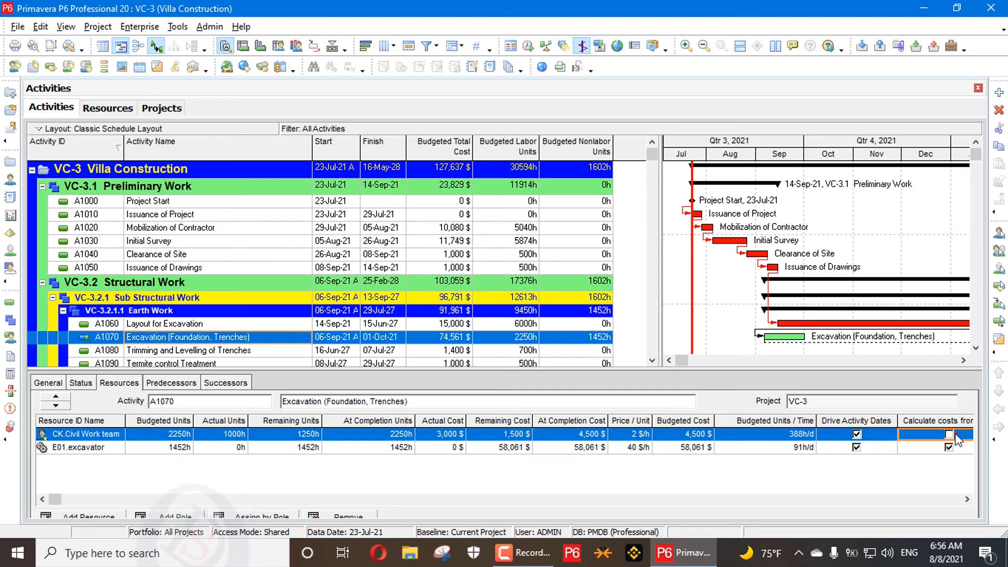
left_click(949, 434)
left_click(609, 254)
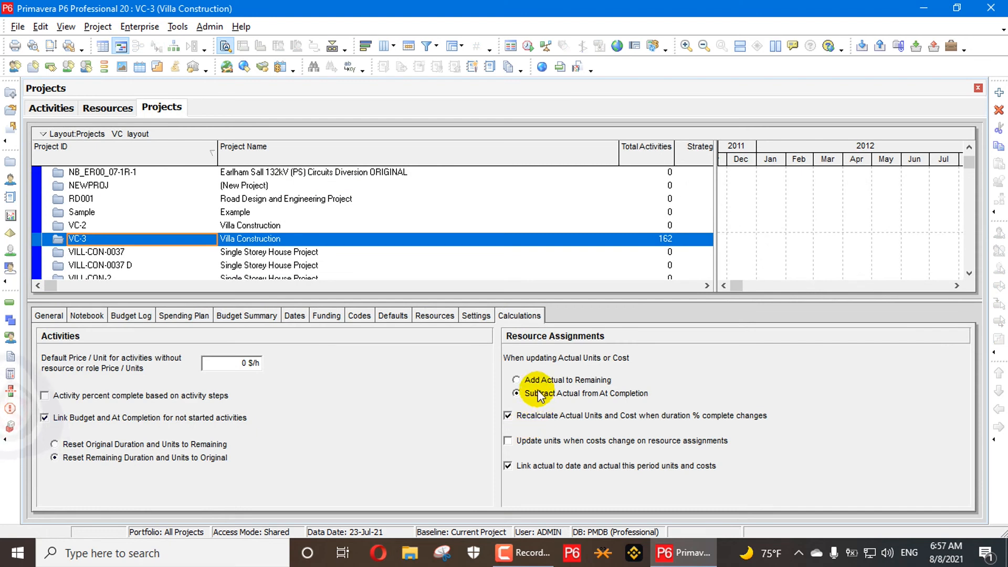
Switch the project's resource assignment update option back to Add Actual to Remaining.
left_click(544, 380)
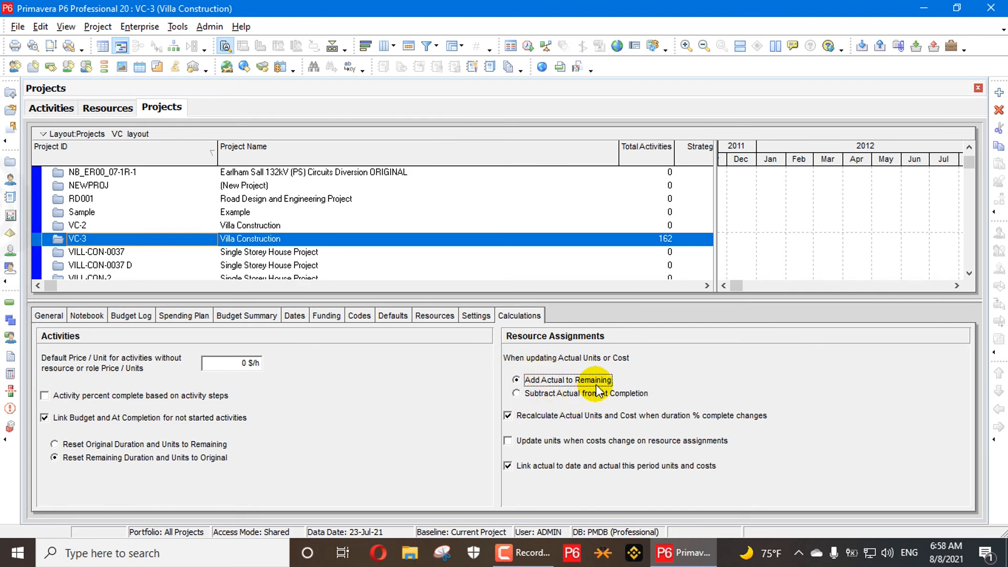
left_click(564, 394)
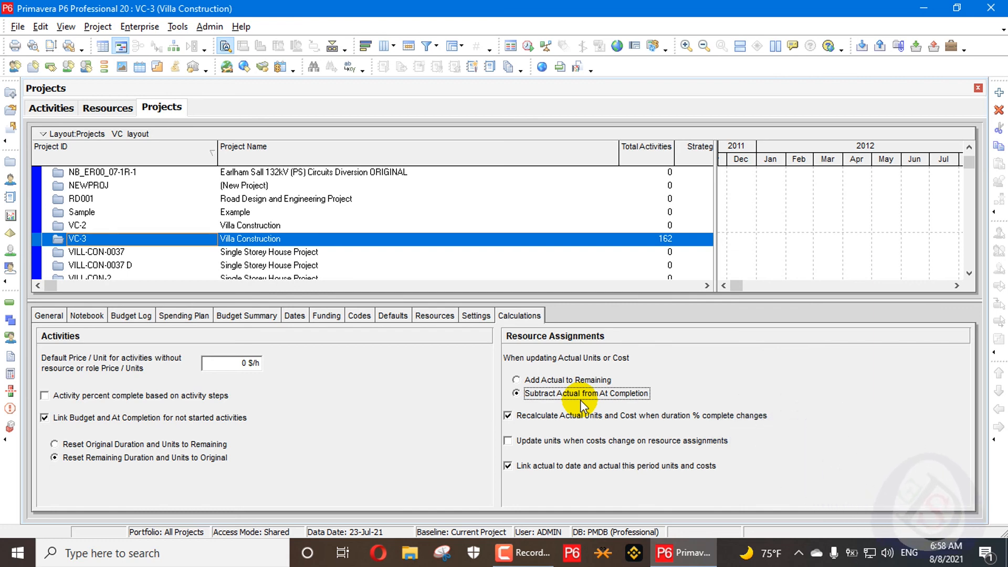
left_click(565, 381)
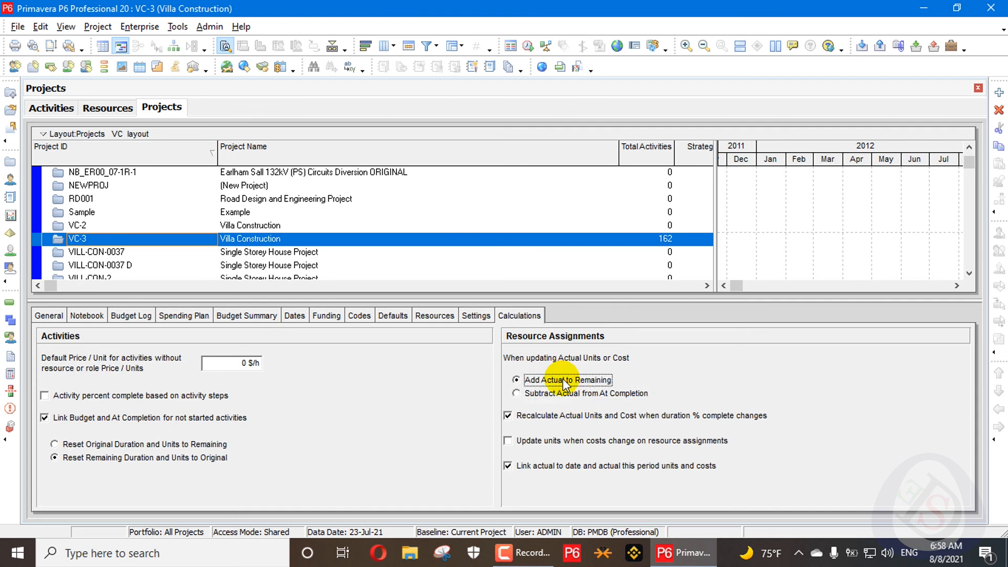